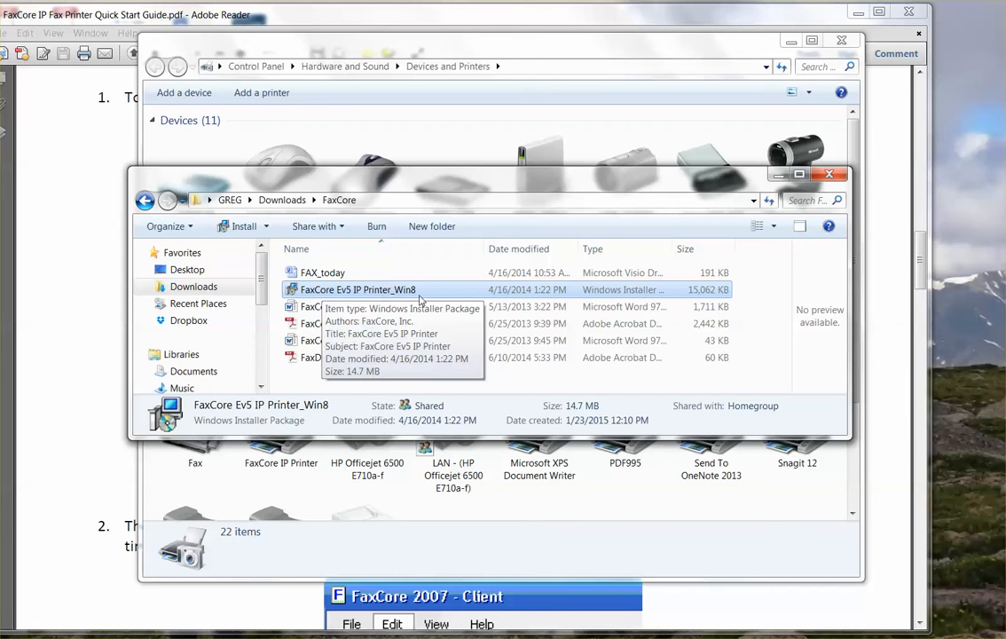
# Minimise the FaxCore downloads folder and the Devices and Printers windows to reveal the guide PDF.
pyautogui.click(777, 176)
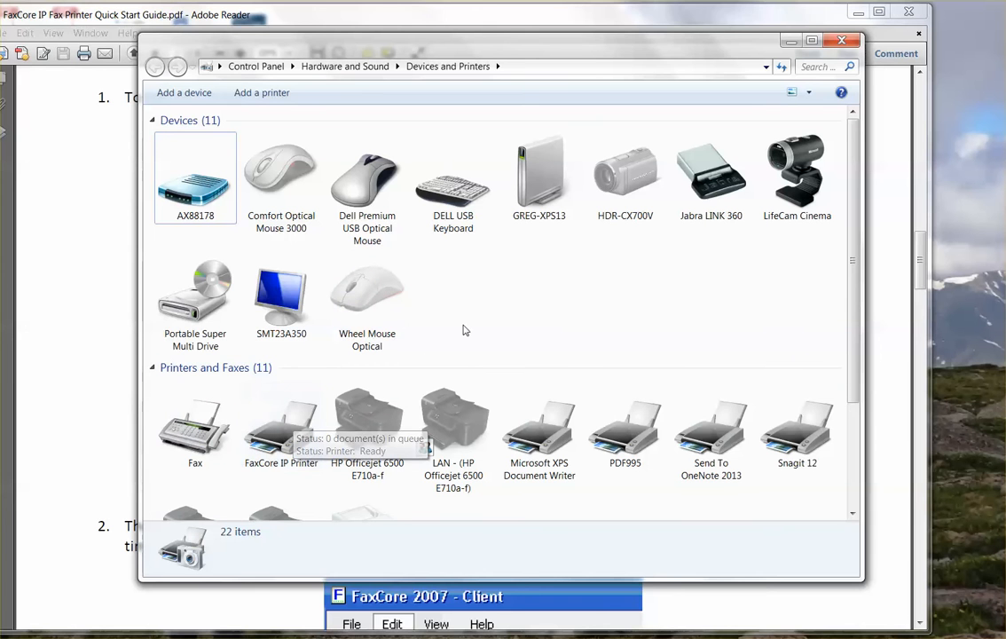
pyautogui.click(790, 42)
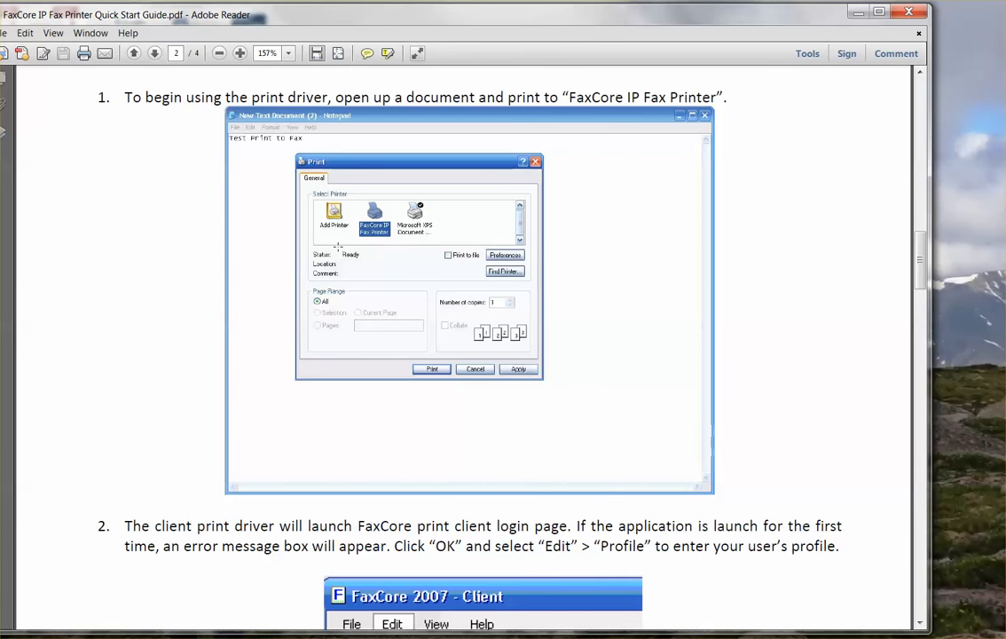
# Shift the Adobe Reader quick start guide window slightly right on the desktop.
pyautogui.moveTo(307, 20); pyautogui.dragTo(346, 23)
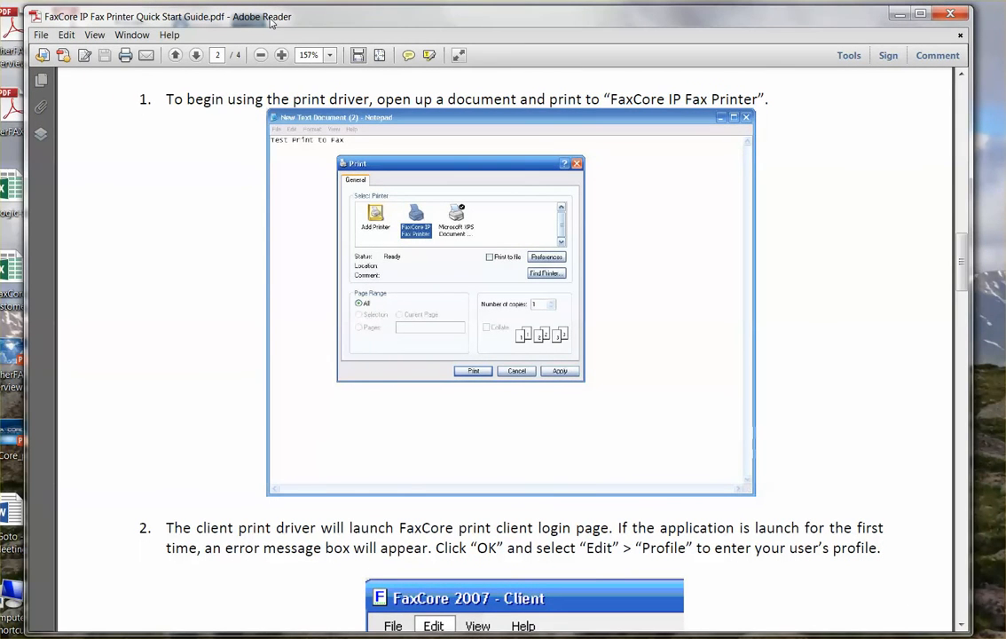
pyautogui.moveTo(267, 23); pyautogui.dragTo(250, 24)
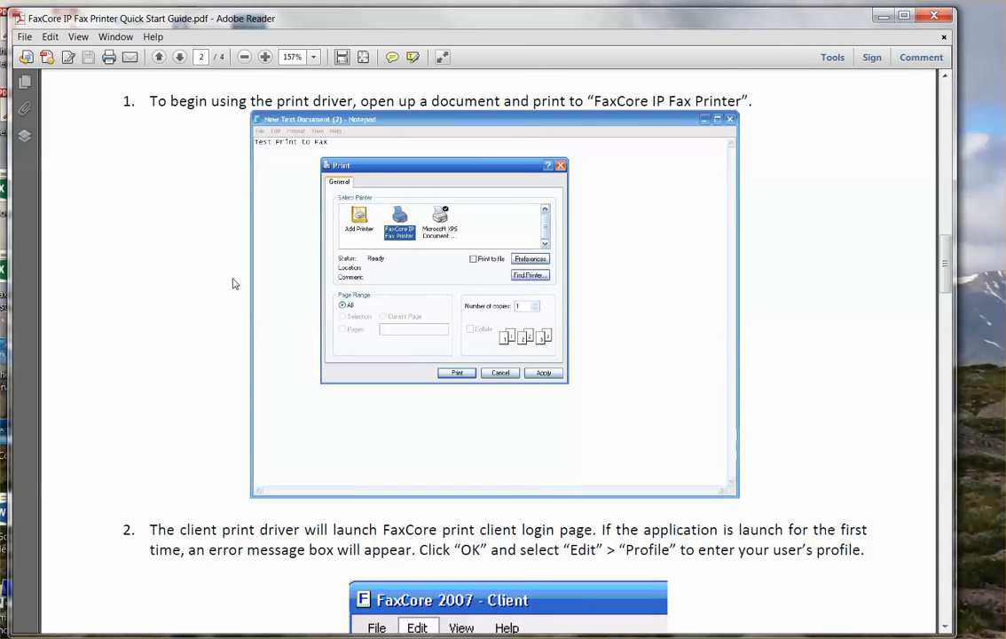
# Print only the current guide page (page 2) to FaxCore IP Printer.
pyautogui.click(24, 36)
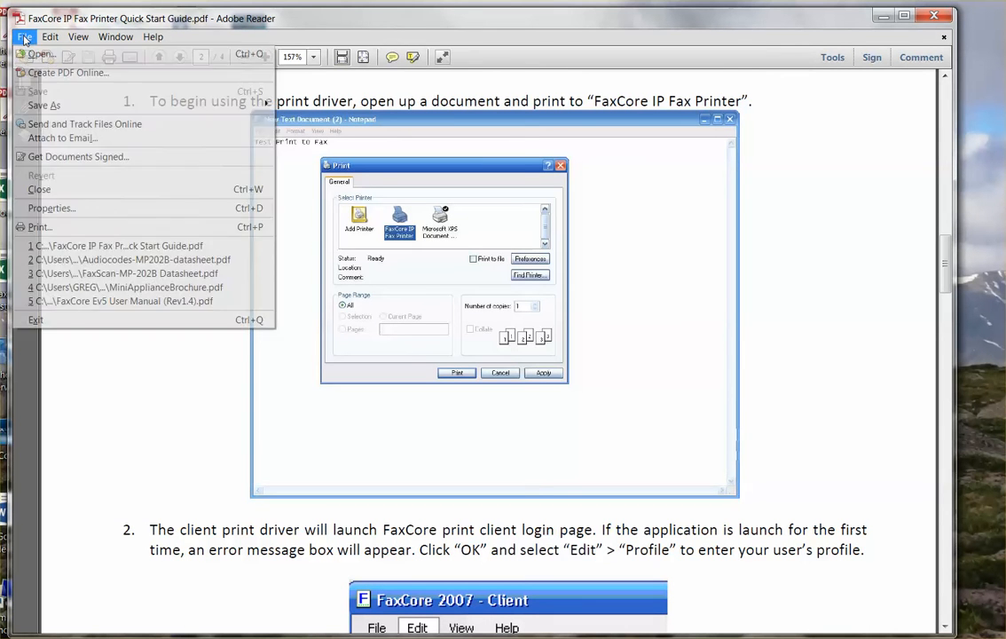
pyautogui.click(43, 226)
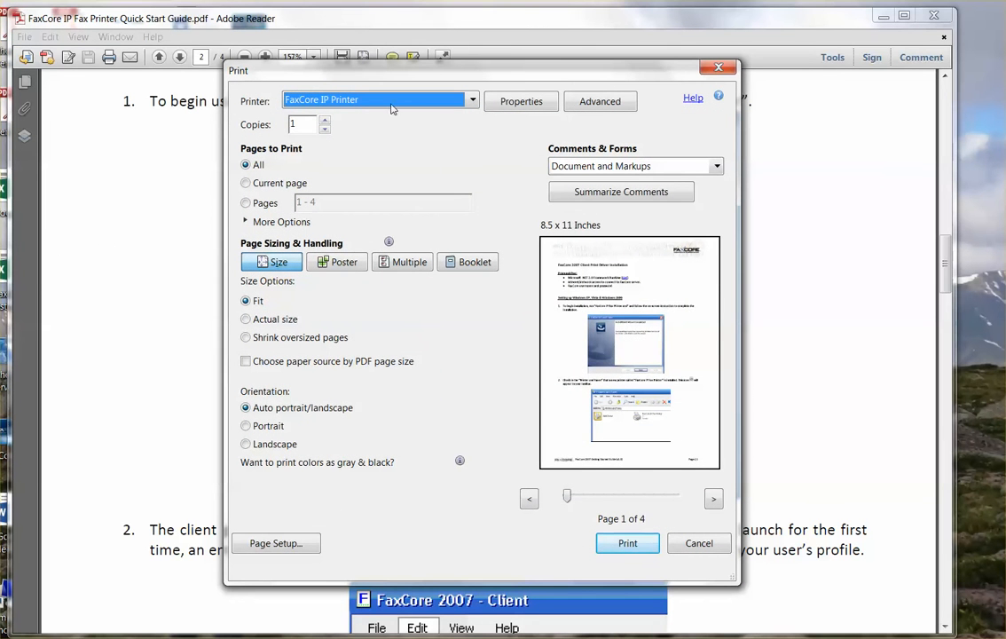
pyautogui.click(474, 101)
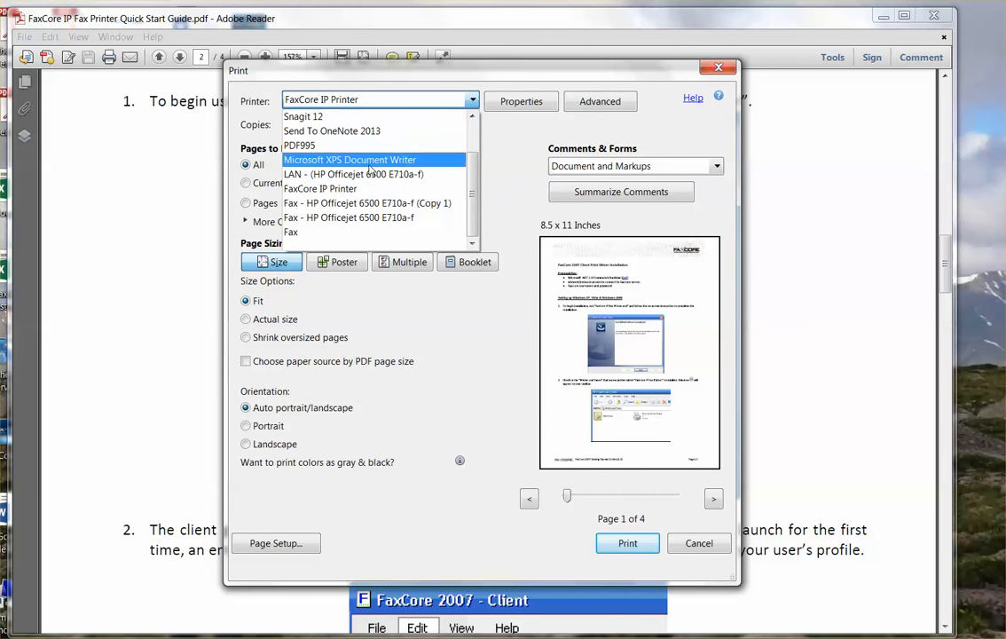
pyautogui.click(326, 192)
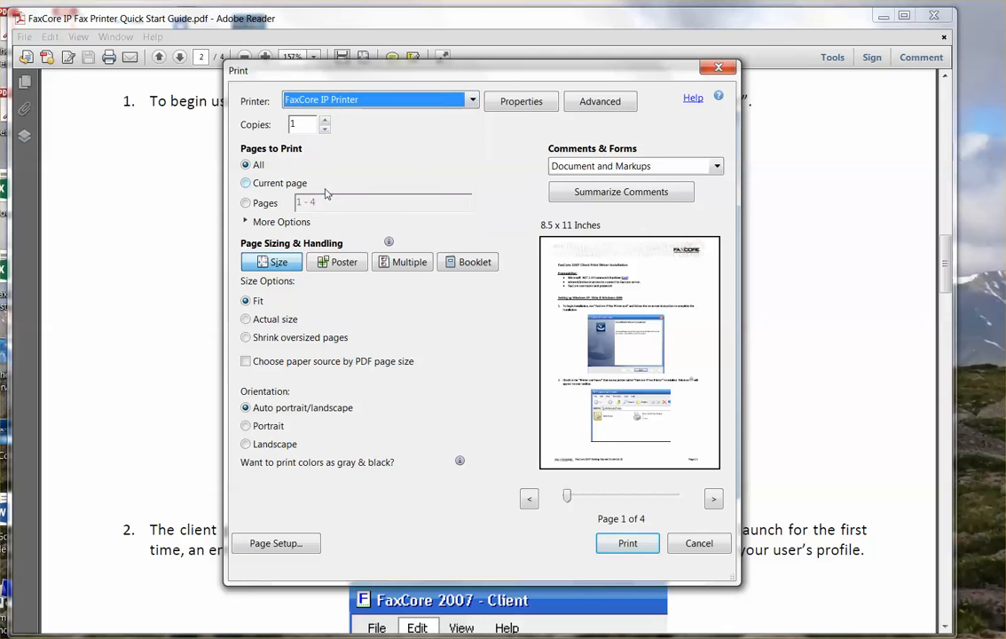
pyautogui.click(257, 184)
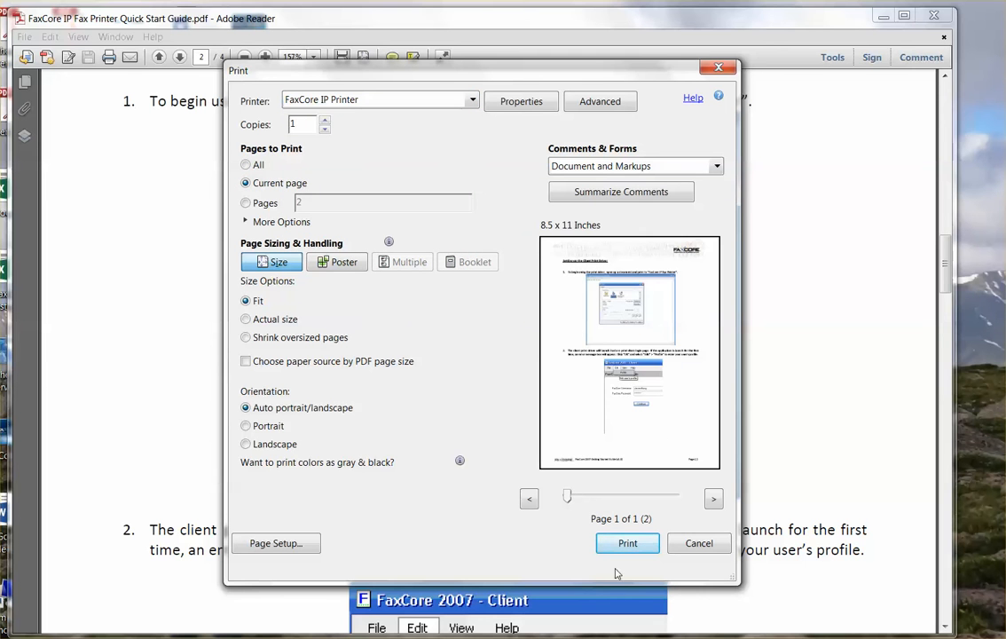
pyautogui.click(628, 543)
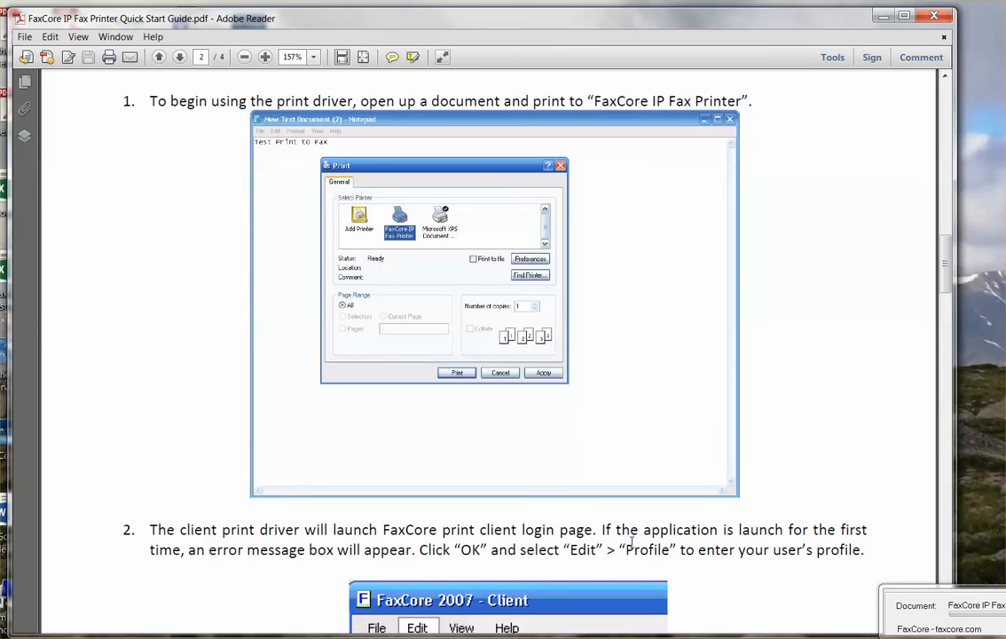
# Centre the FaxCore Ev5 Client login window on screen and open its Edit menu.
pyautogui.moveTo(358, 92); pyautogui.dragTo(550, 72)
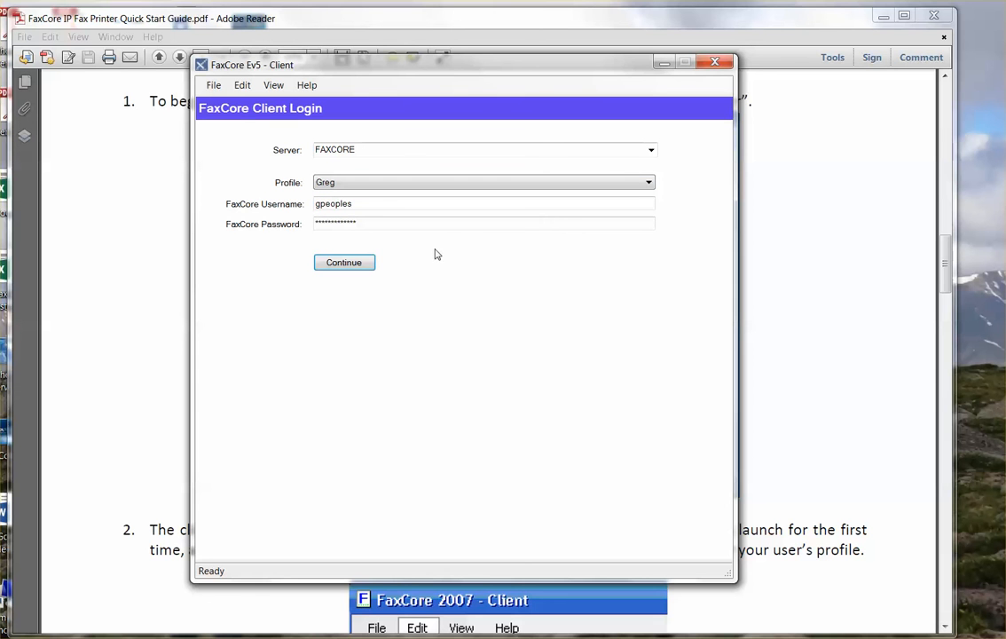
pyautogui.click(242, 88)
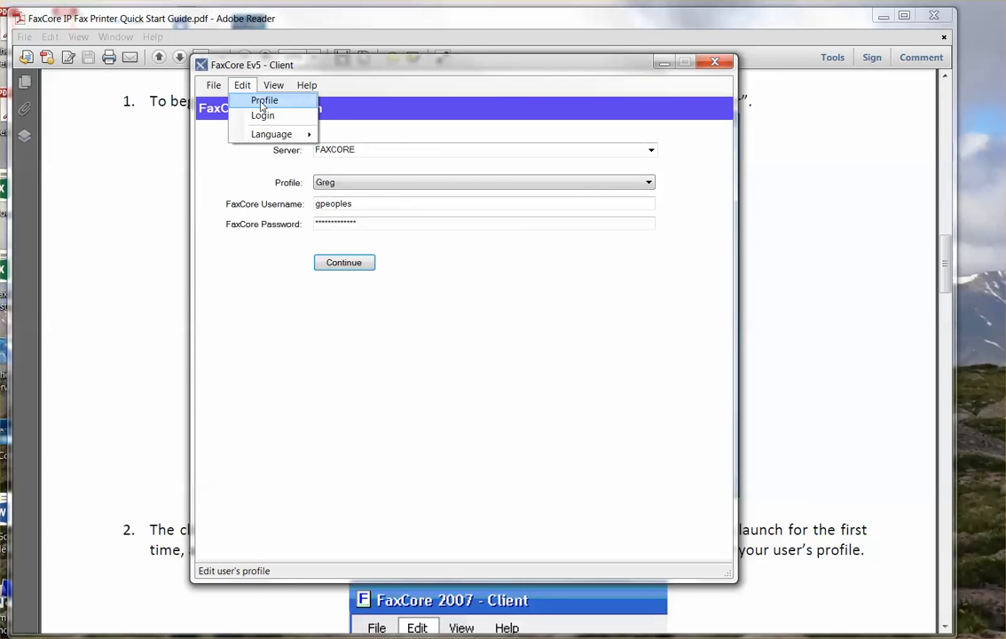
# From Edit > Profile, add a new FaxCore server entry named fax2u.net.
pyautogui.click(264, 101)
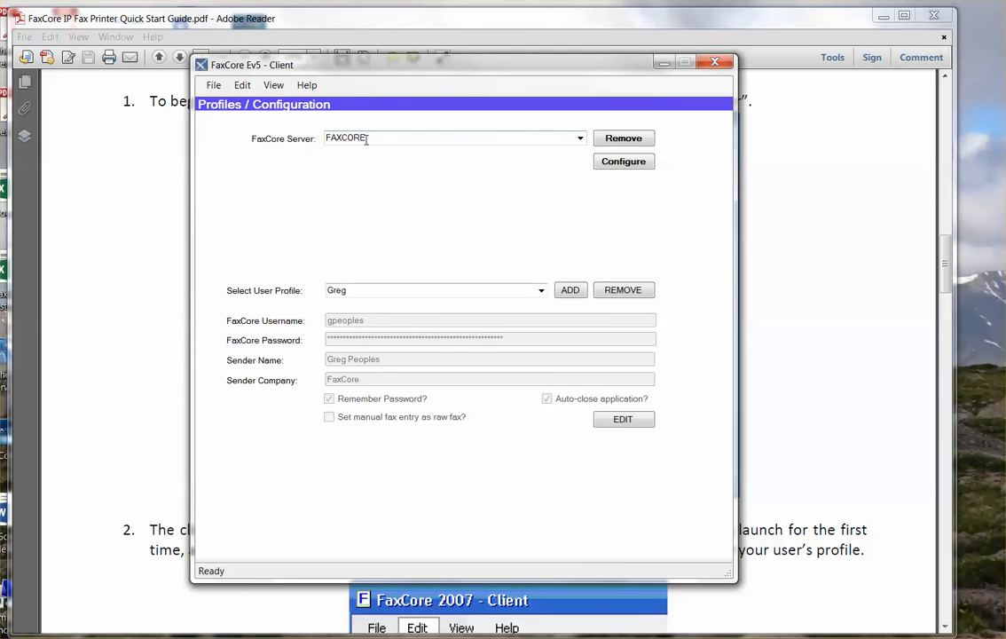
pyautogui.click(577, 141)
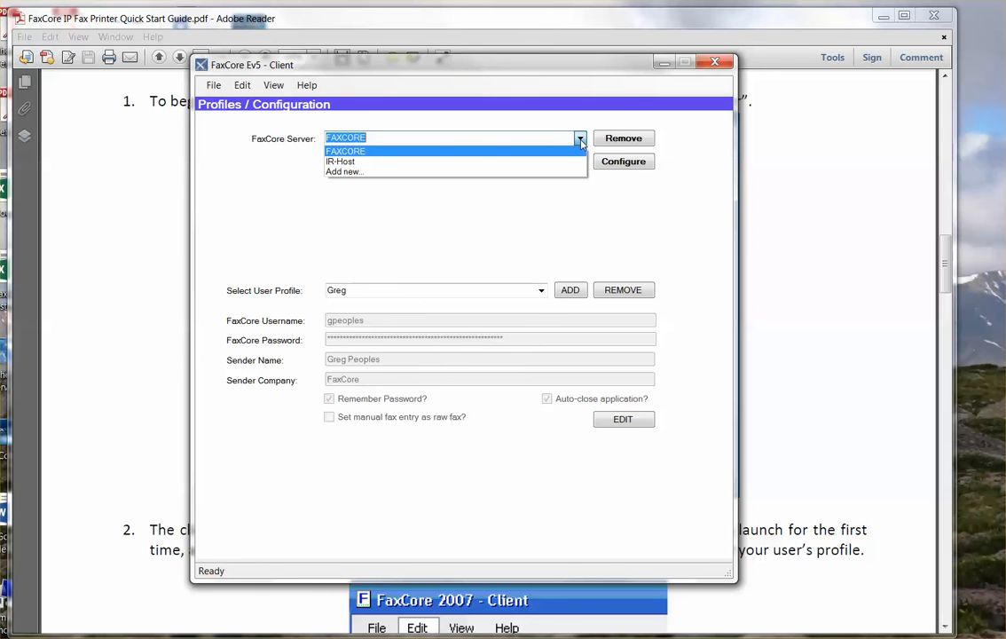
pyautogui.click(348, 172)
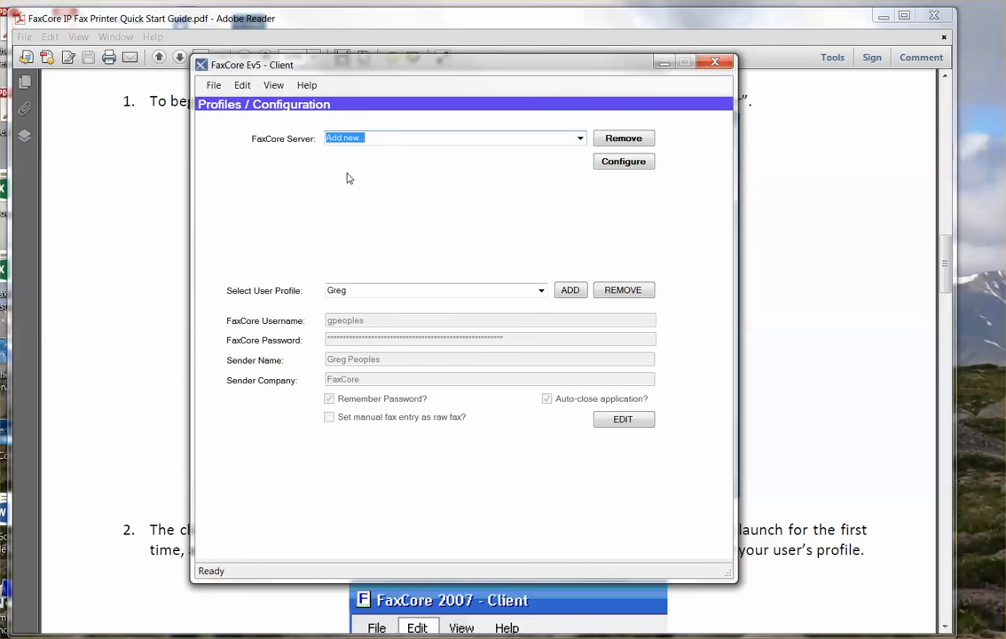
pyautogui.write('fax2u.net')
pyautogui.click(619, 163)
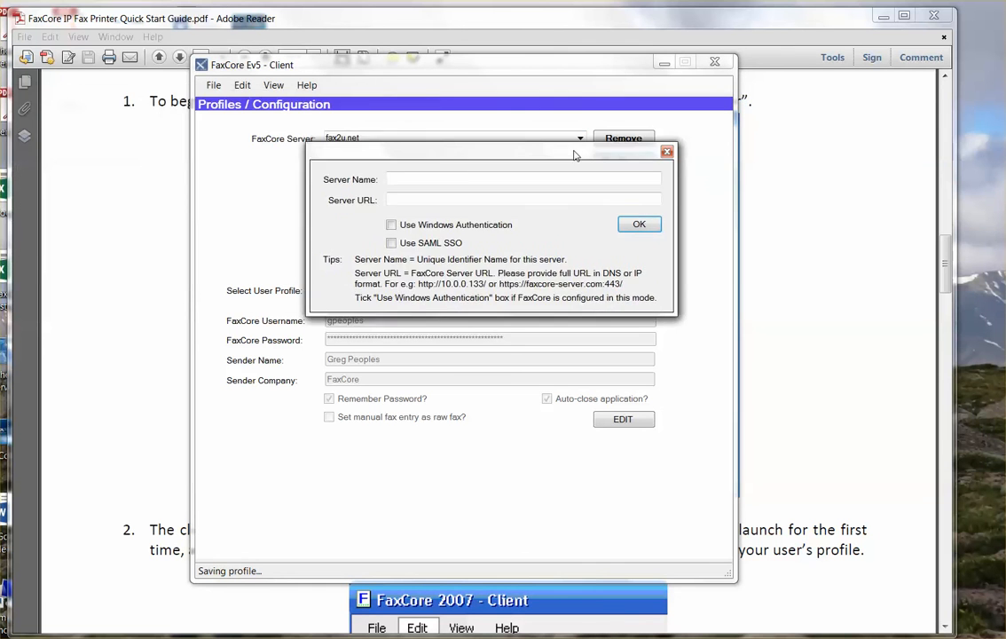
pyautogui.click(445, 184)
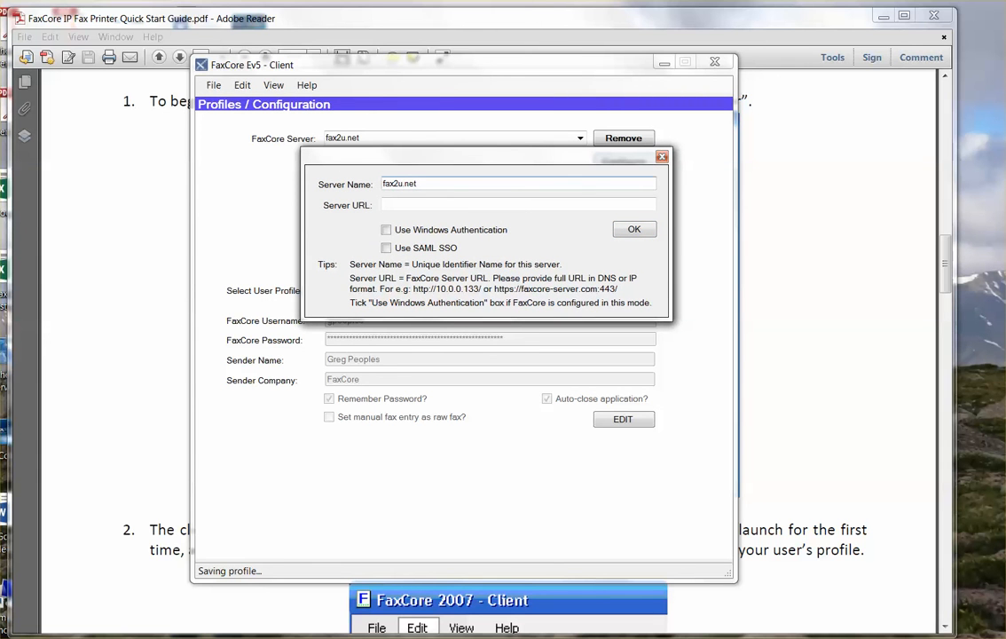
pyautogui.click(419, 201)
pyautogui.rightClick(415, 204)
pyautogui.click(448, 263)
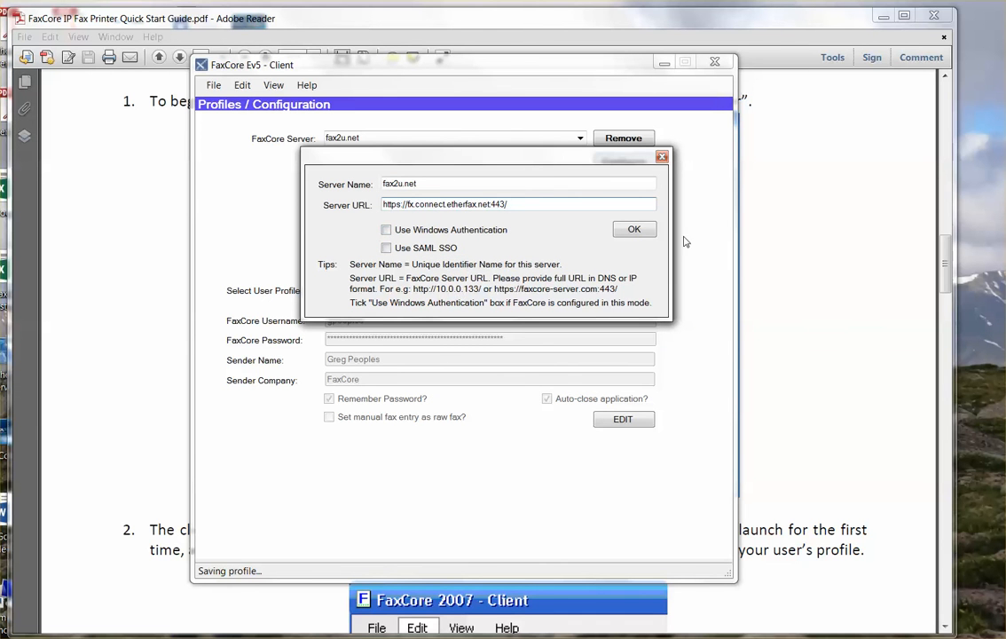
pyautogui.click(637, 228)
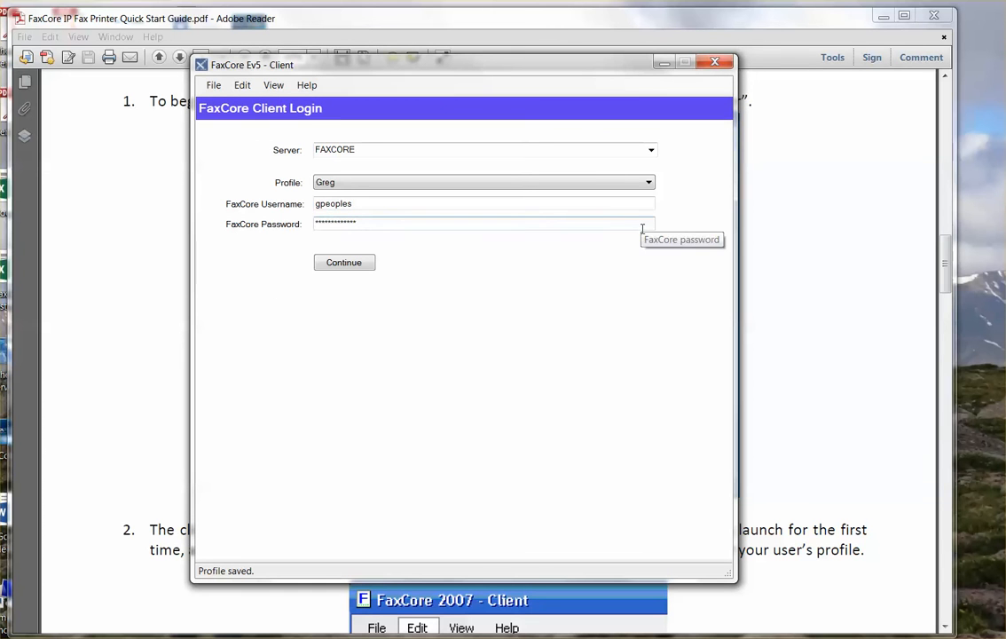
# Confirm fax2u.net is listed among the servers, then reopen Edit > Profile.
pyautogui.click(651, 149)
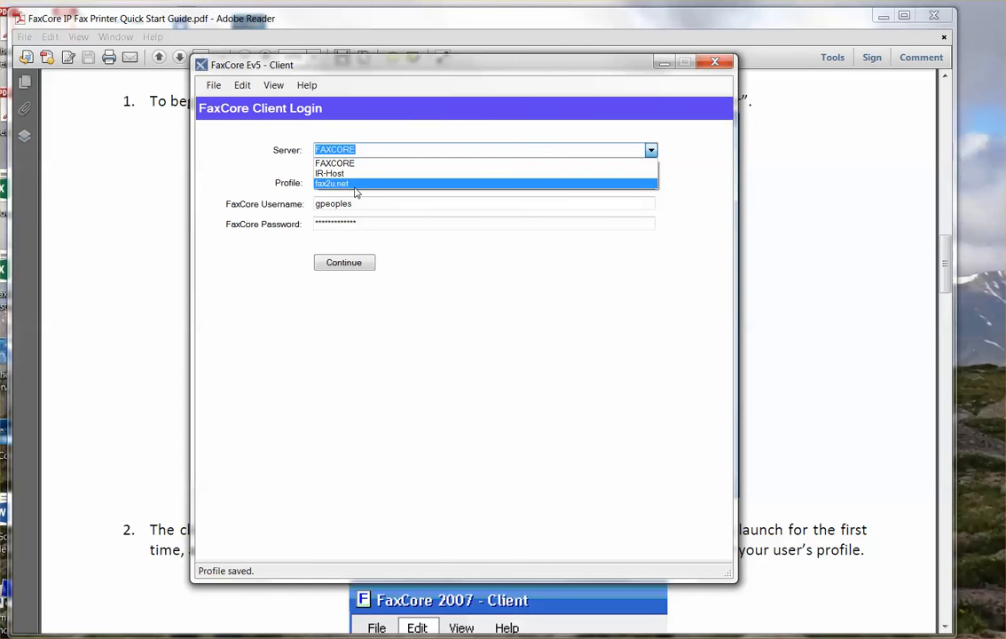
pyautogui.click(460, 270)
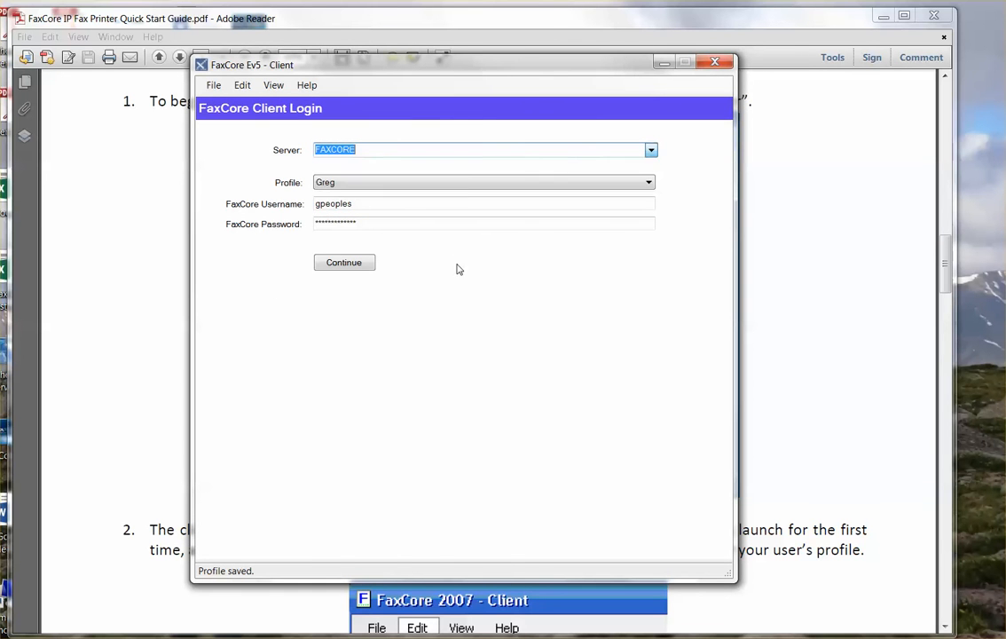
pyautogui.click(242, 85)
pyautogui.click(261, 102)
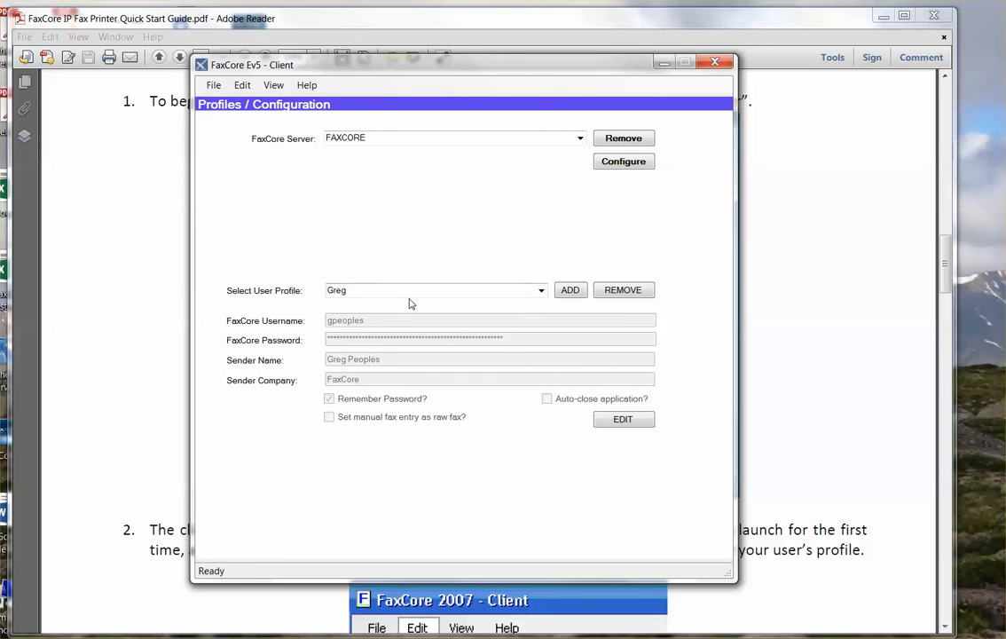
# Start a new fax2u.net user profile, filling in the username, sender name and company.
pyautogui.click(570, 290)
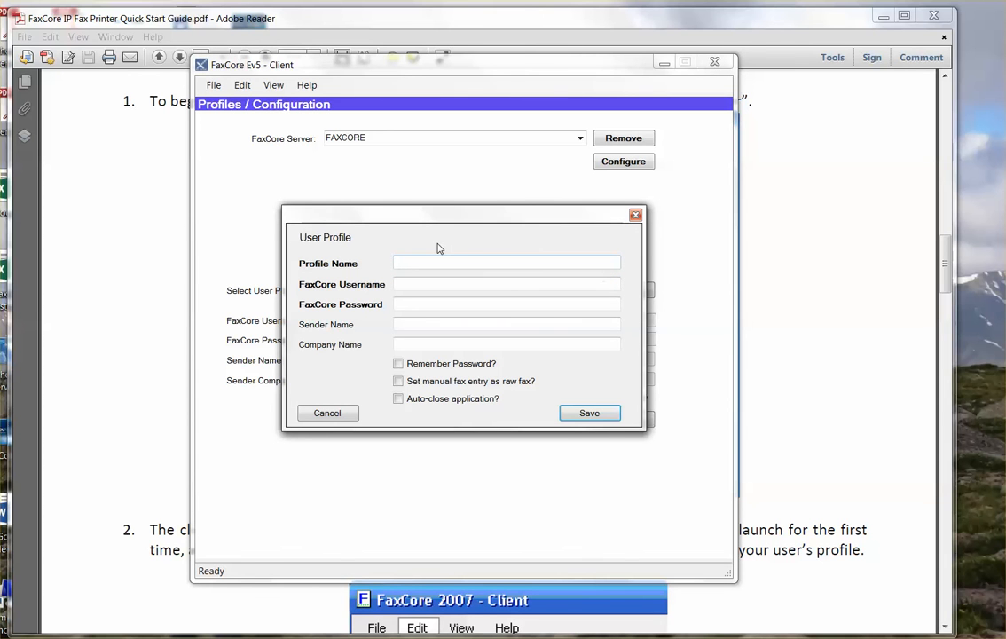
pyautogui.write('fax2u.net')
pyautogui.press('Tab')
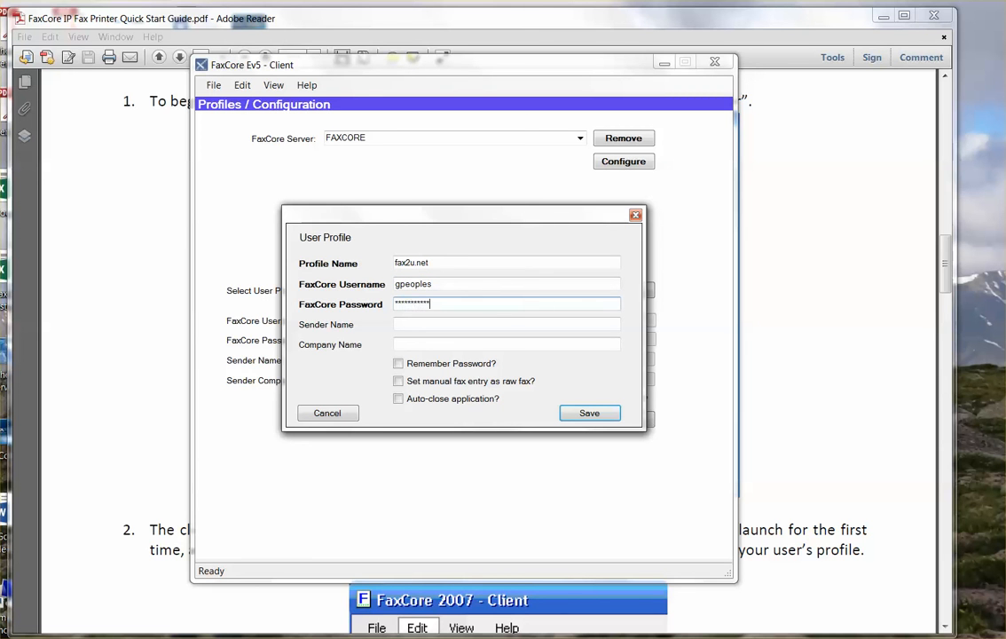
pyautogui.click(426, 324)
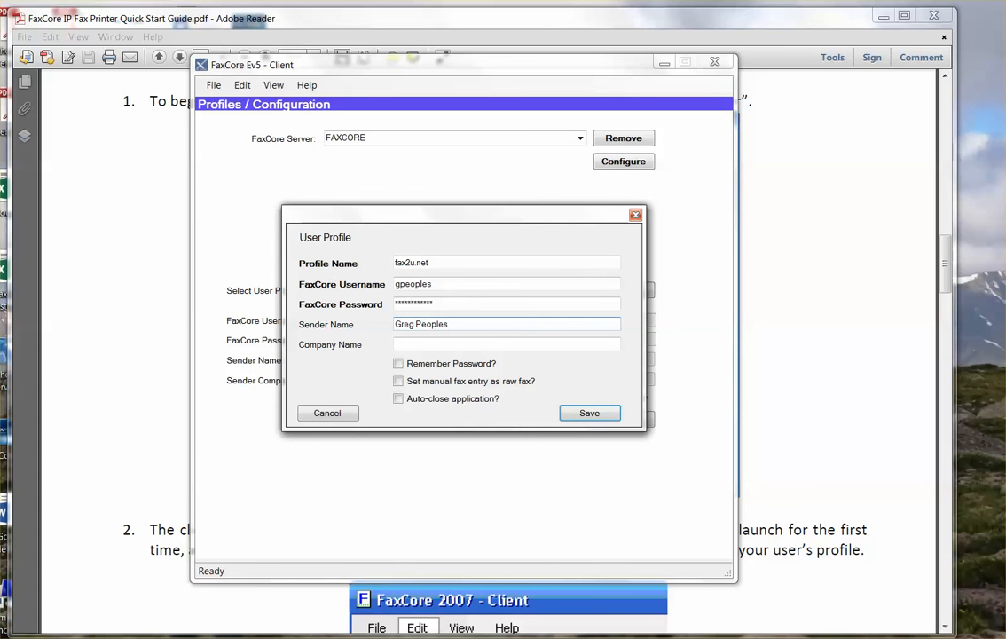
pyautogui.press('Tab')
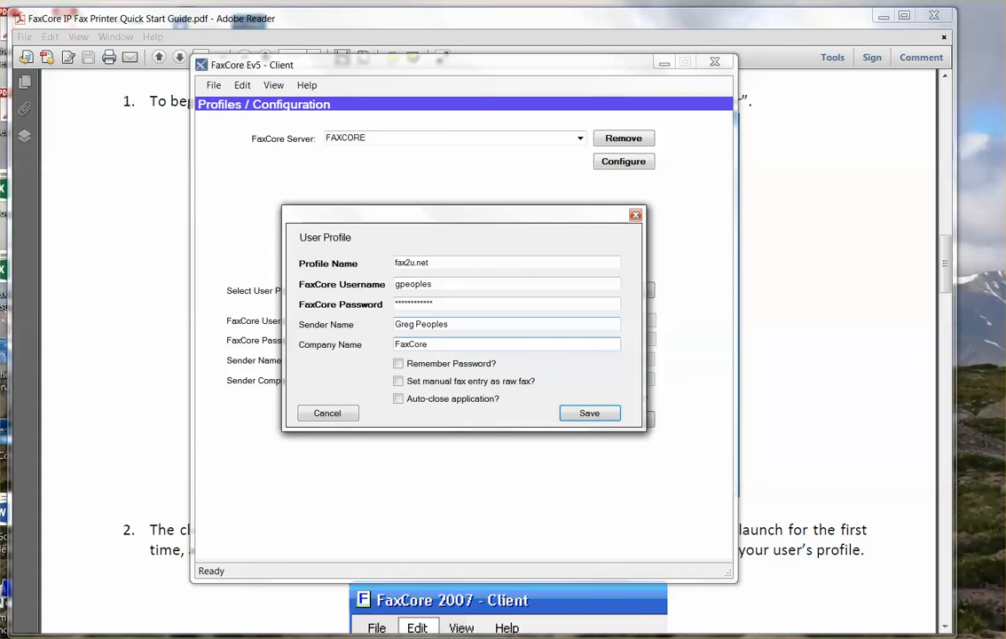
# Enable Remember Password and Auto-close application, save the profile, and exit the client.
pyautogui.click(398, 363)
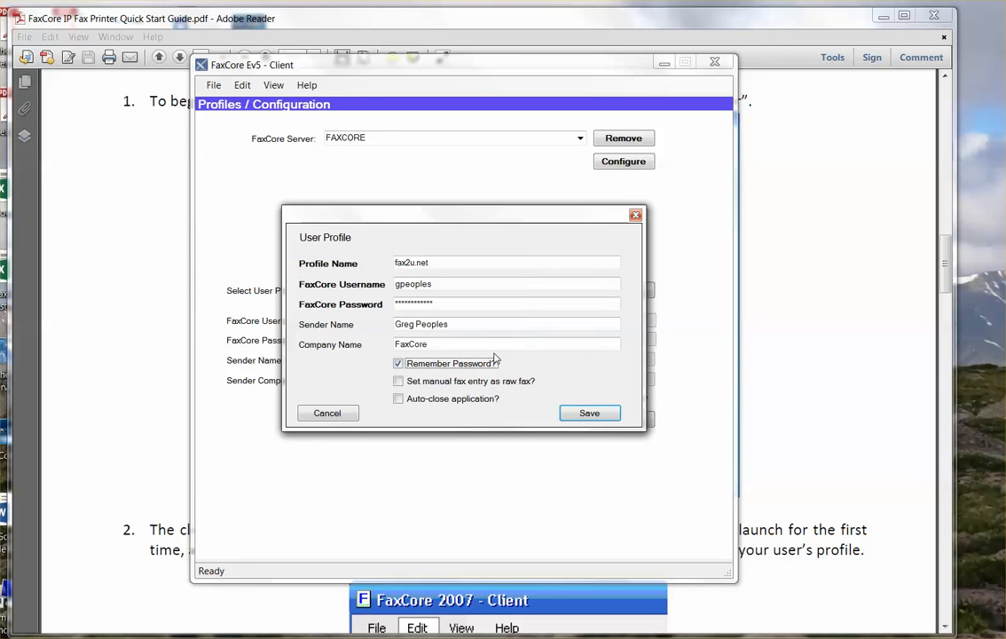
pyautogui.click(398, 399)
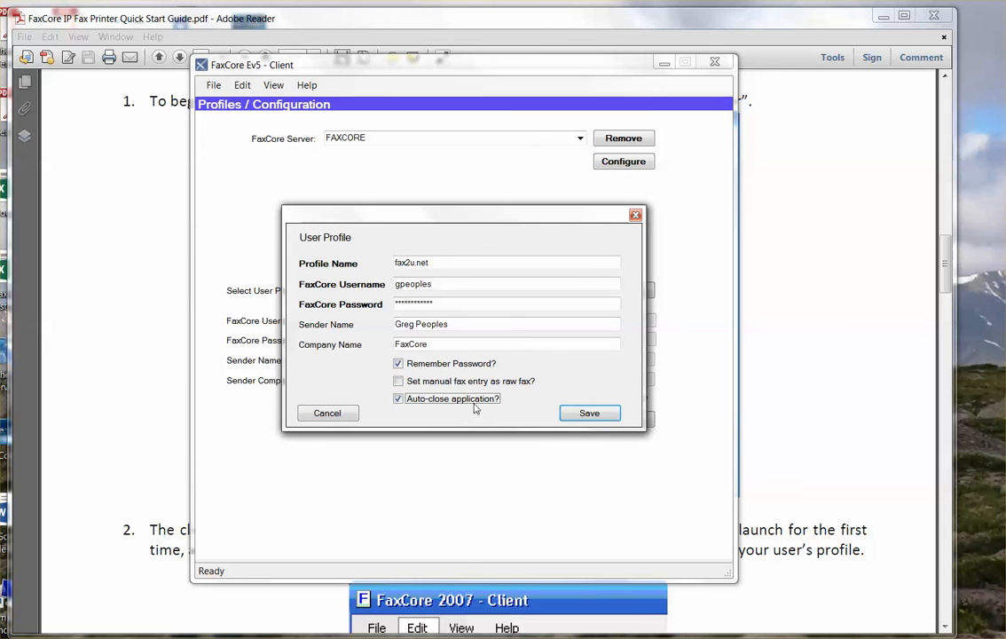
pyautogui.click(589, 414)
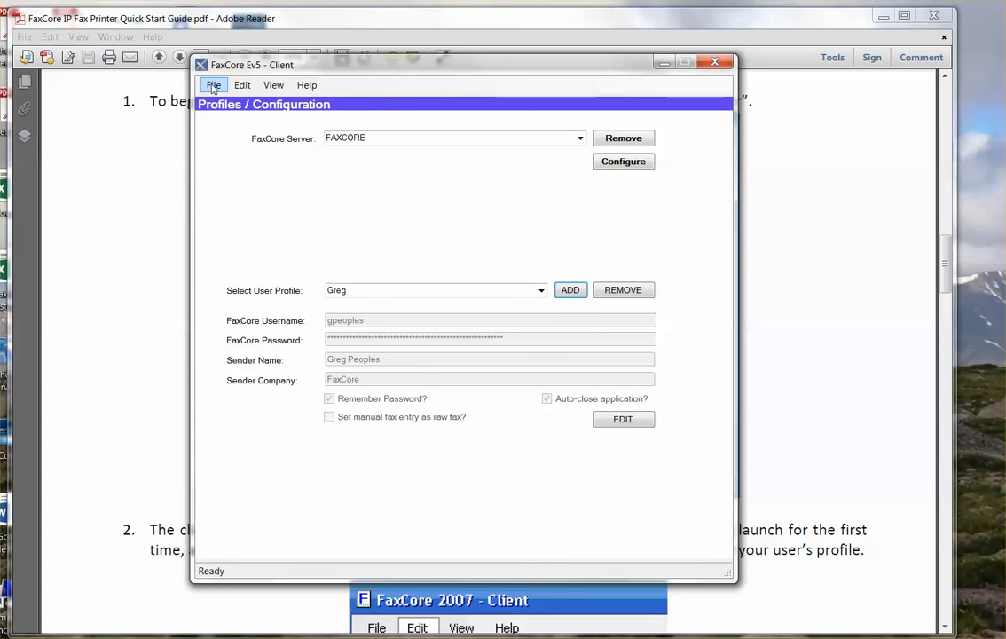
pyautogui.click(213, 88)
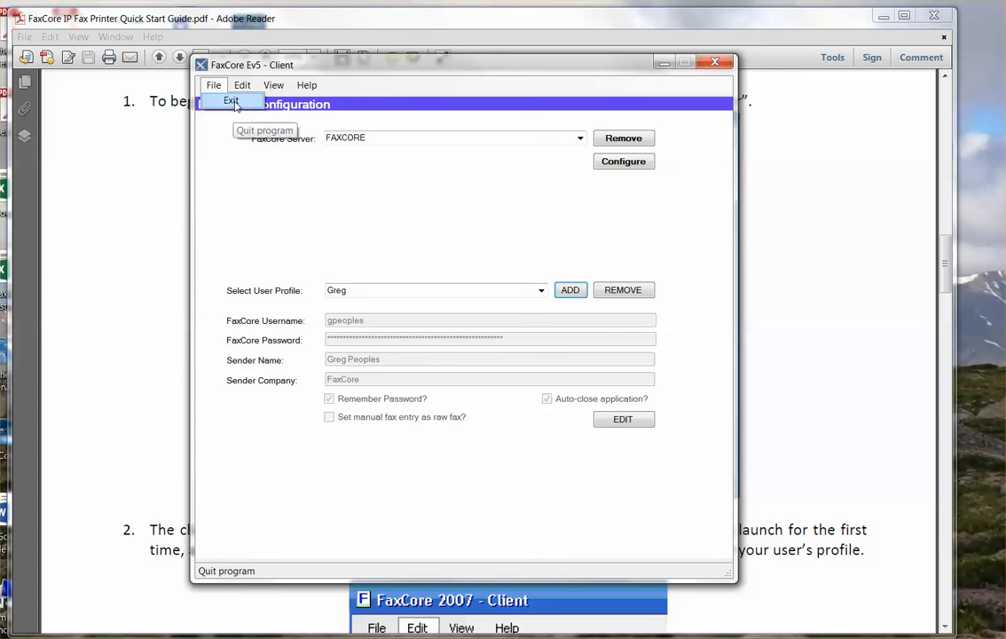
pyautogui.click(231, 102)
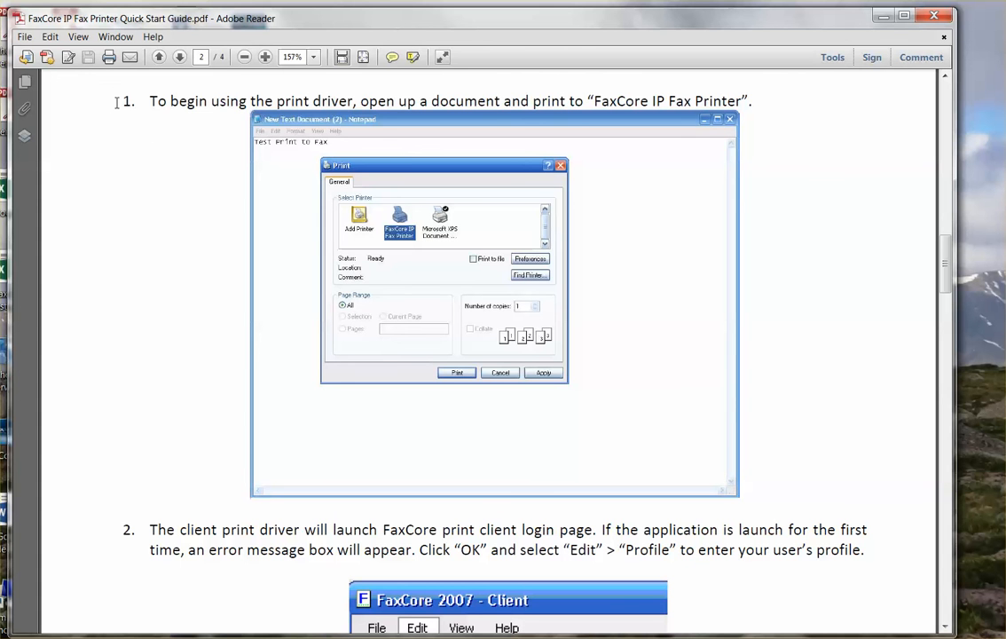
# Print the guide's current page again to FaxCore IP Printer.
pyautogui.click(25, 37)
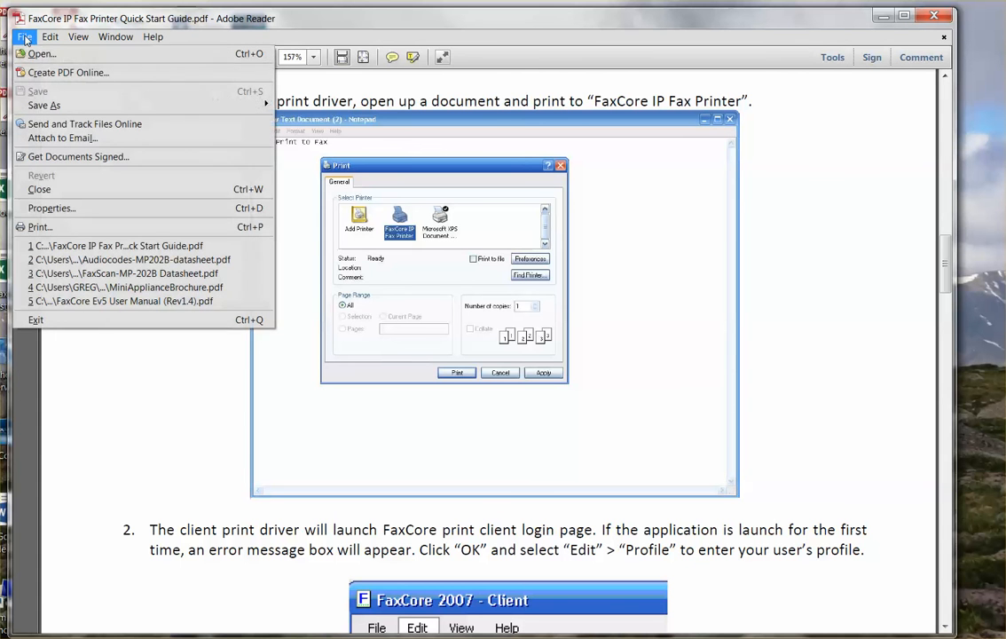
pyautogui.click(39, 227)
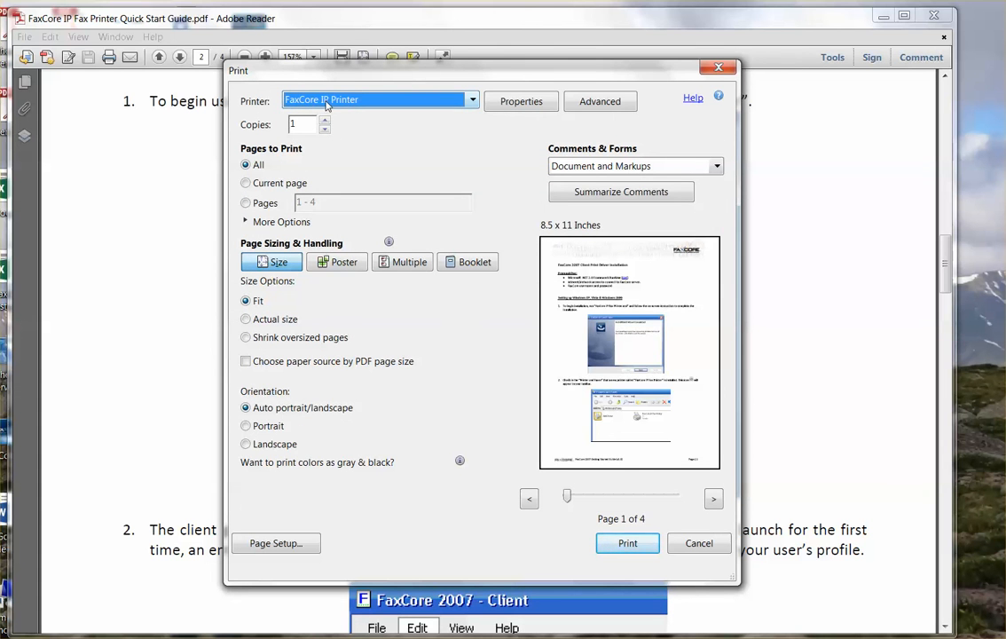
pyautogui.click(274, 183)
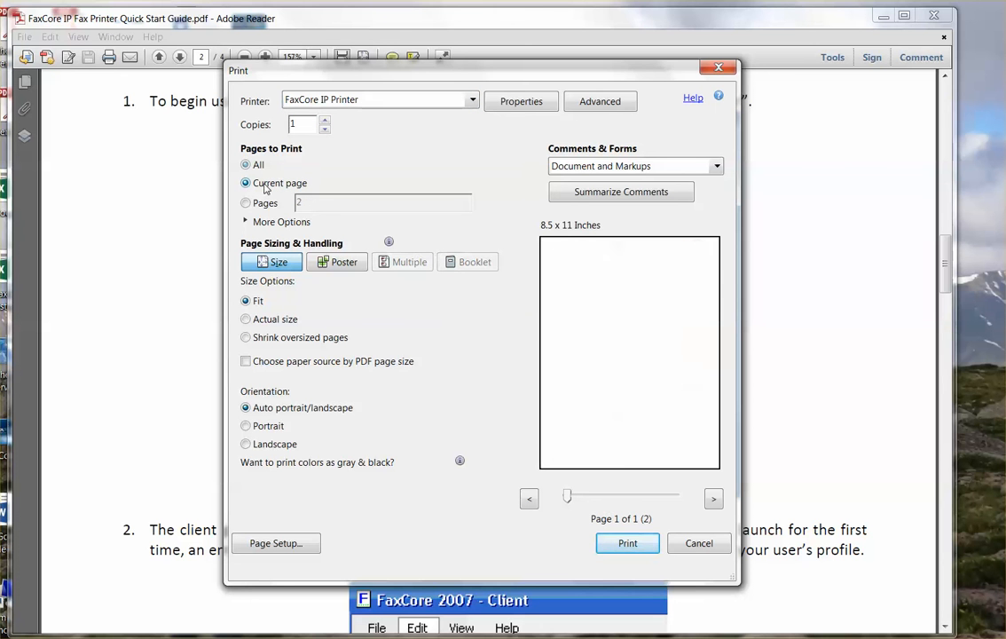
pyautogui.click(628, 544)
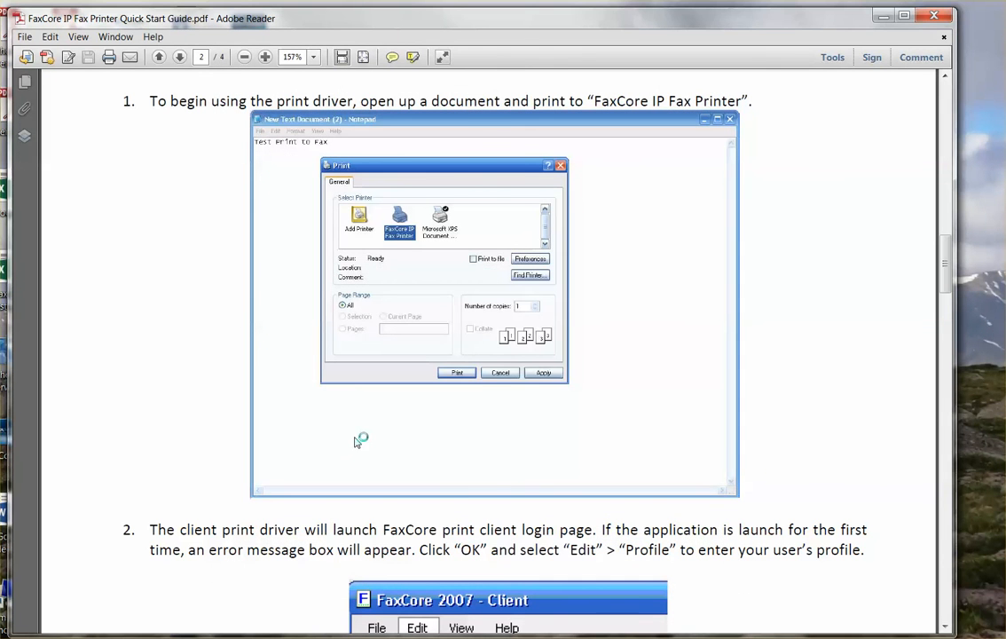
# Log in with fax2u.net as both server and profile to reach the send-fax form.
pyautogui.moveTo(292, 38); pyautogui.dragTo(508, 67)
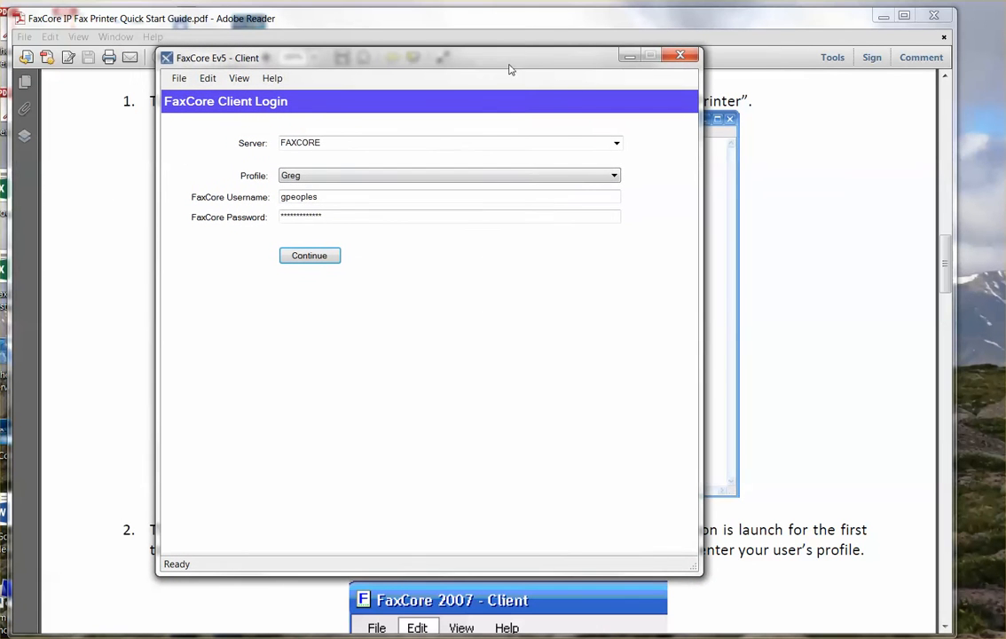
pyautogui.click(616, 144)
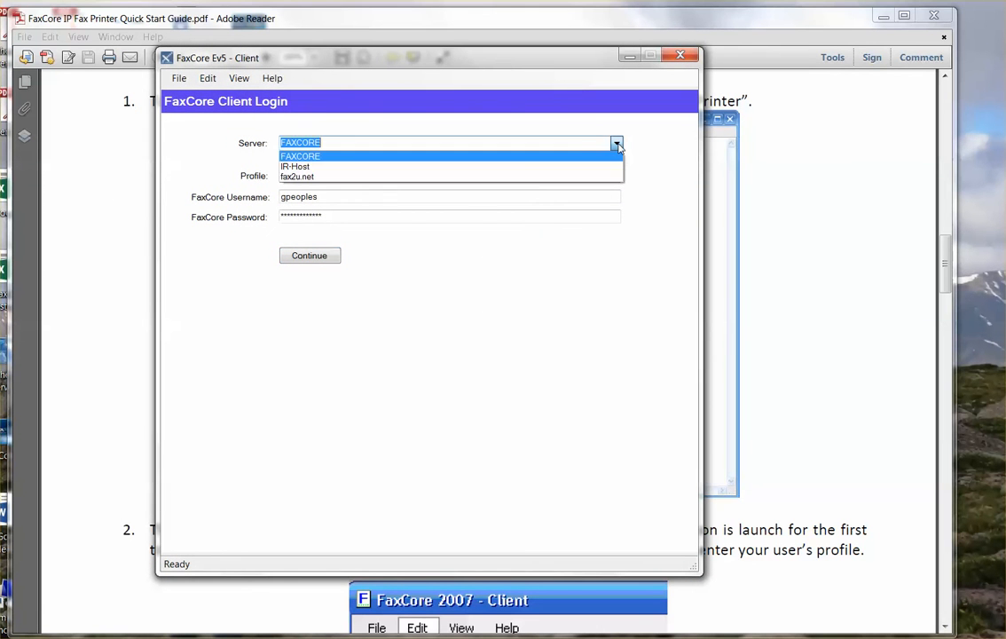
pyautogui.click(300, 177)
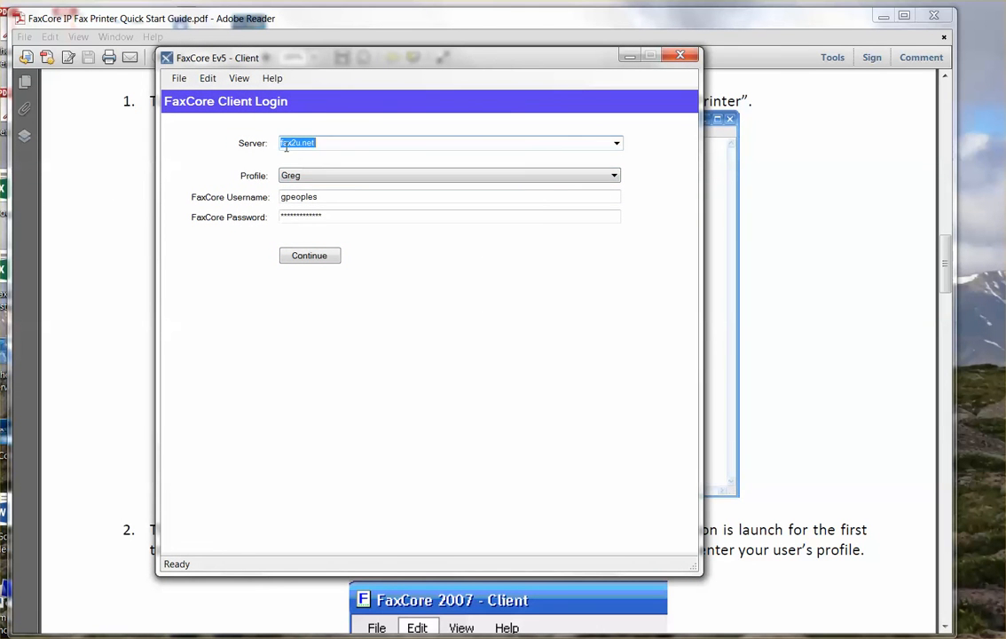
pyautogui.click(616, 176)
pyautogui.click(295, 199)
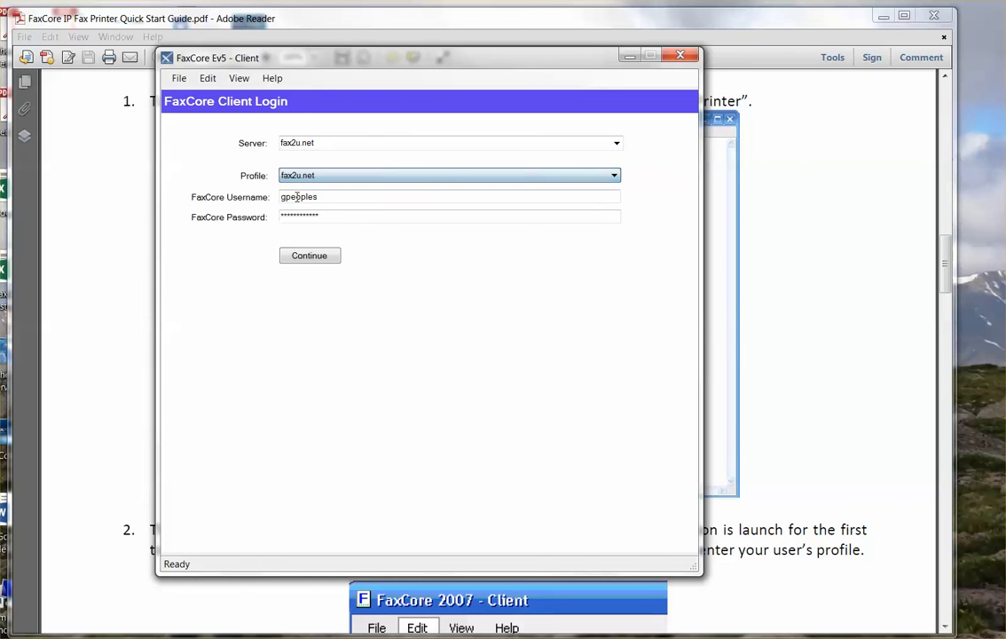
pyautogui.click(337, 215)
pyautogui.click(311, 256)
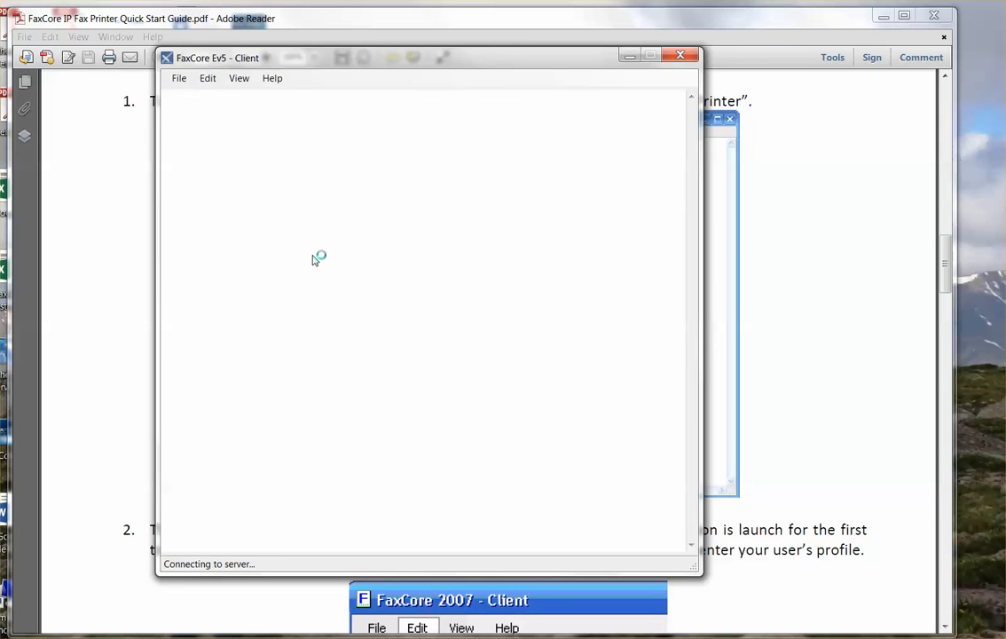
pyautogui.click(356, 229)
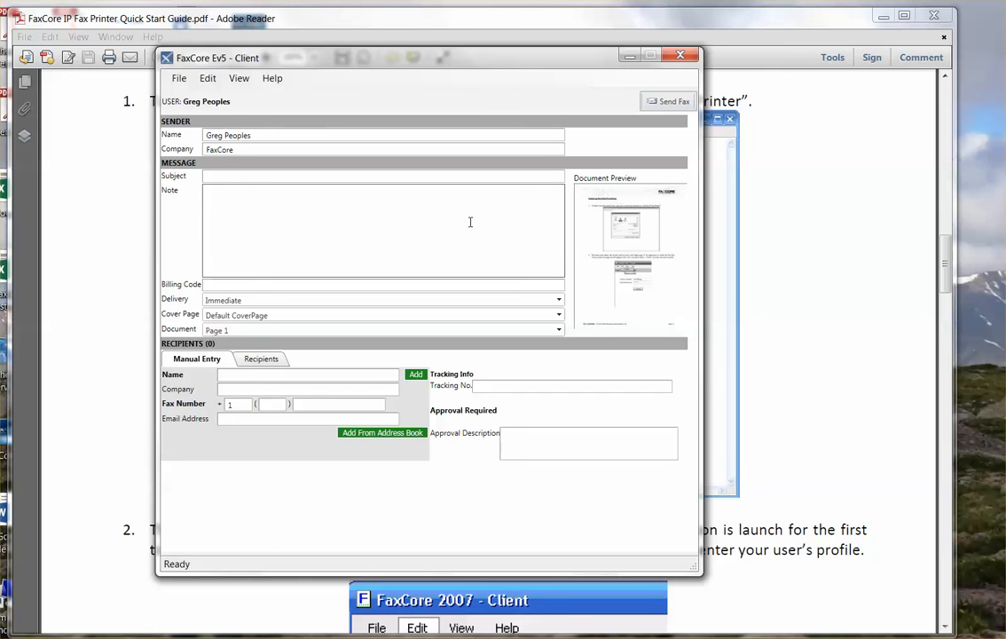
# Enter the subject 'test fax' and the note 'testing of the IP-Printer Driver...'.
pyautogui.click(242, 175)
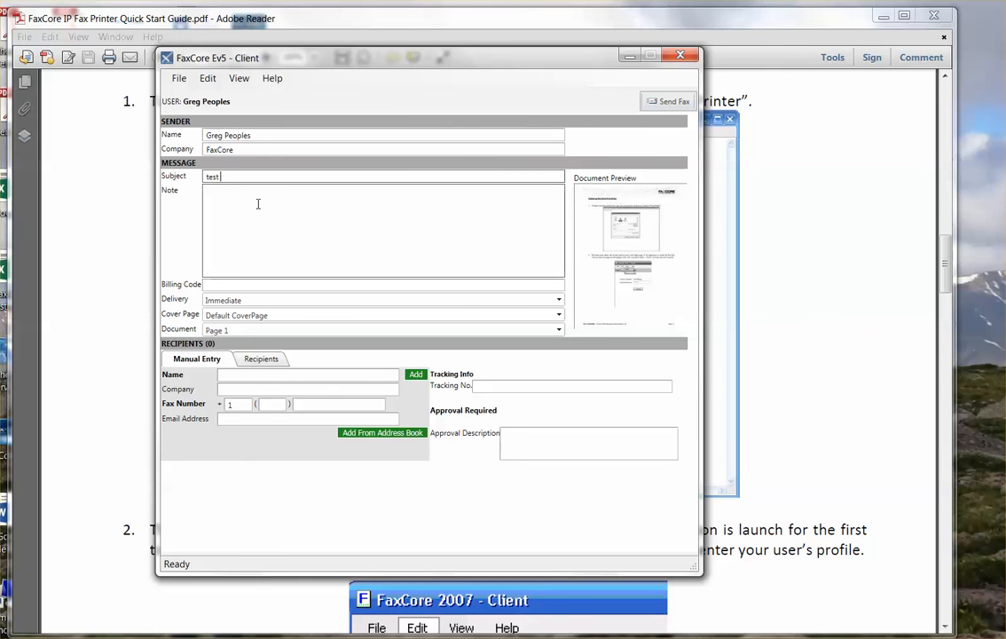
pyautogui.click(258, 204)
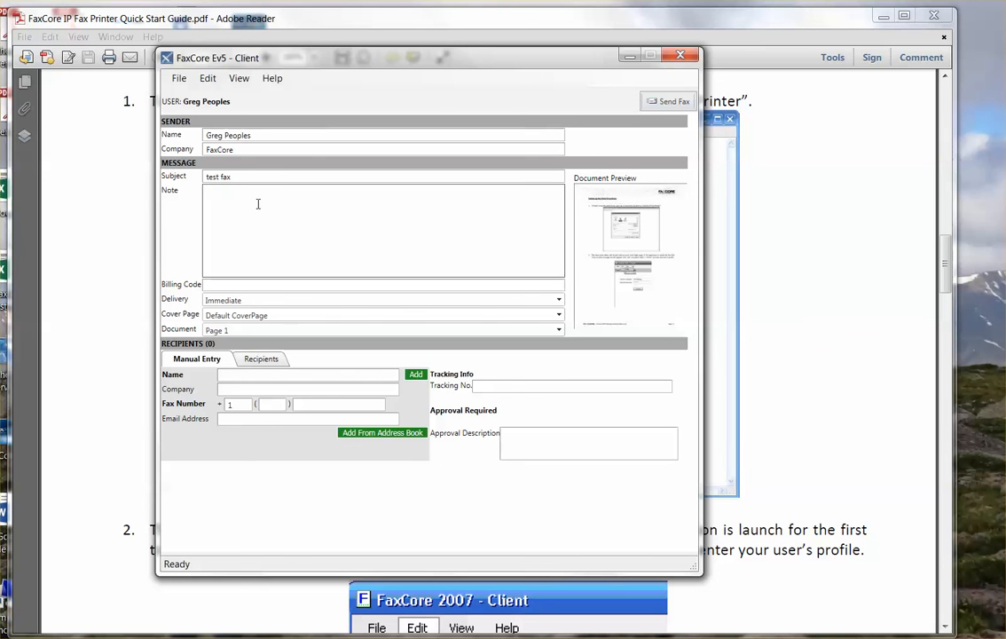
pyautogui.write('testing of the IP-Printer Driver...')
# Keep Page 1 as the document and move through the manual recipient fields.
pyautogui.click(559, 329)
pyautogui.click(560, 331)
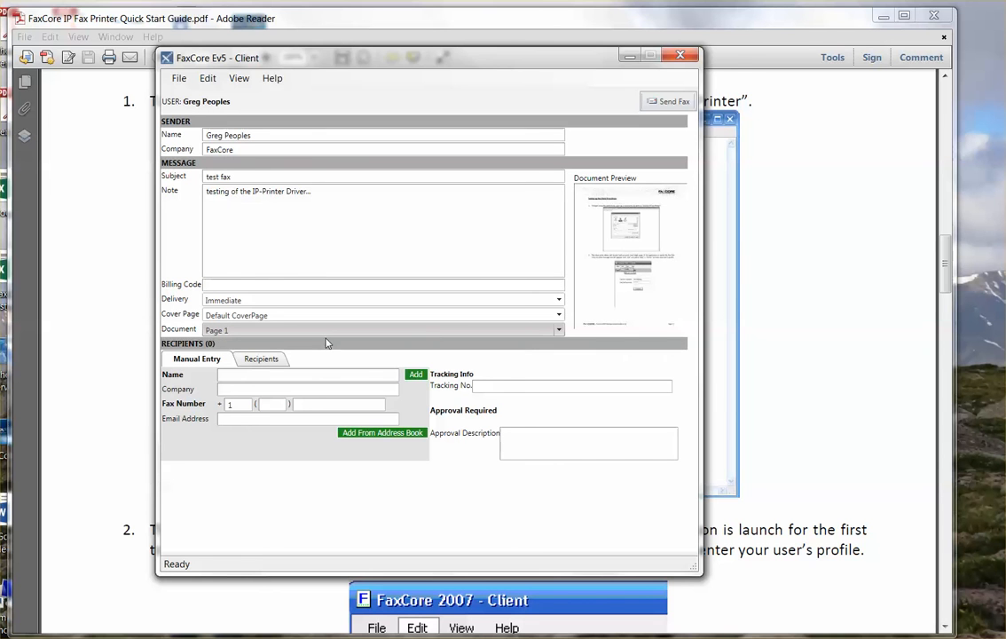
pyautogui.click(219, 376)
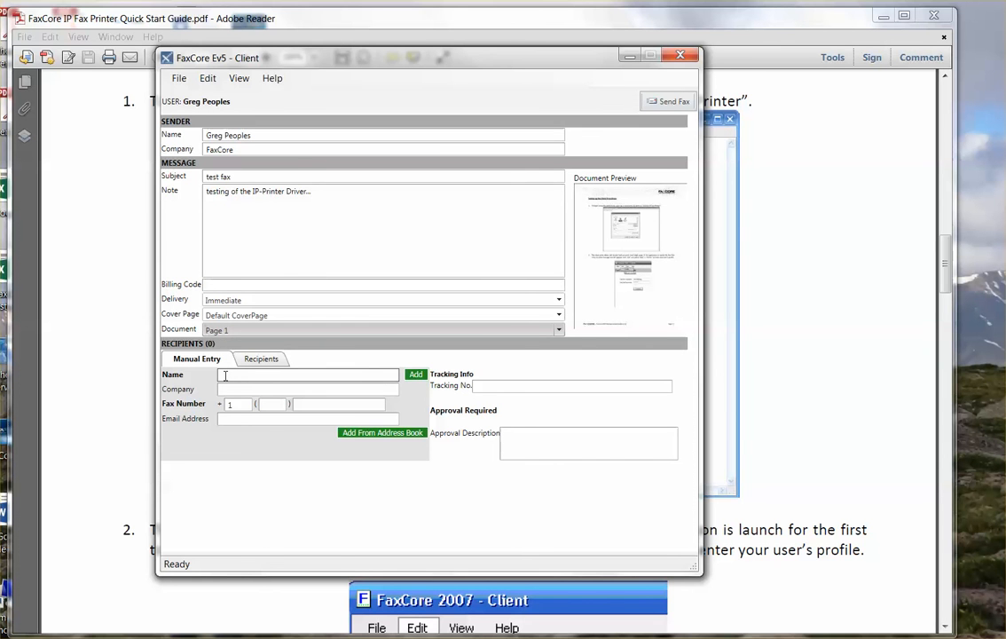
pyautogui.press('Tab')
pyautogui.press('Tab')
pyautogui.press('Tab')
pyautogui.press('Tab')
pyautogui.press('Tab')
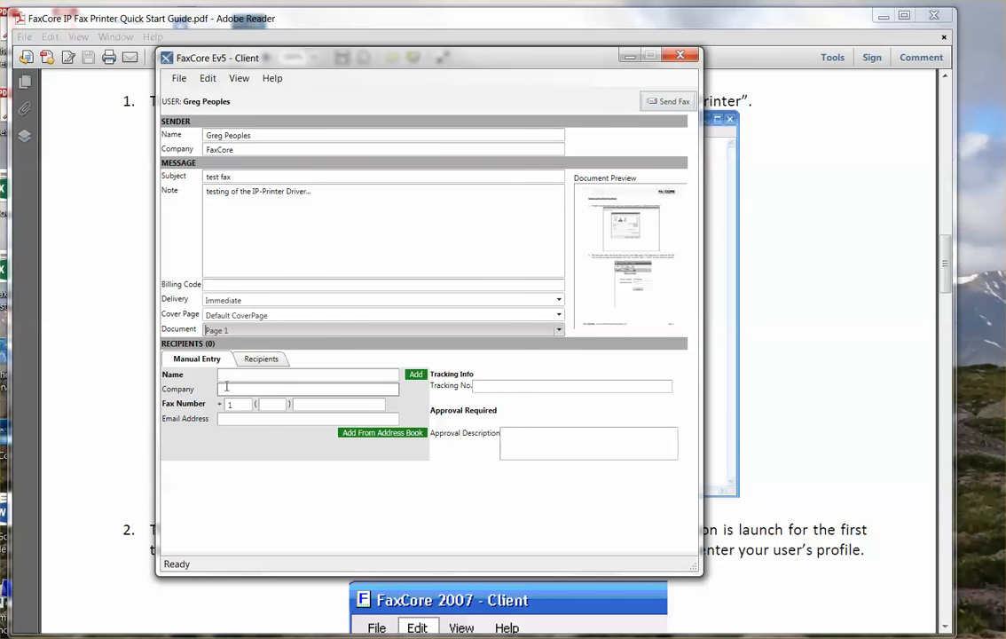
# Add the last FaxCore contact from the address book as the recipient and send the fax.
pyautogui.click(386, 432)
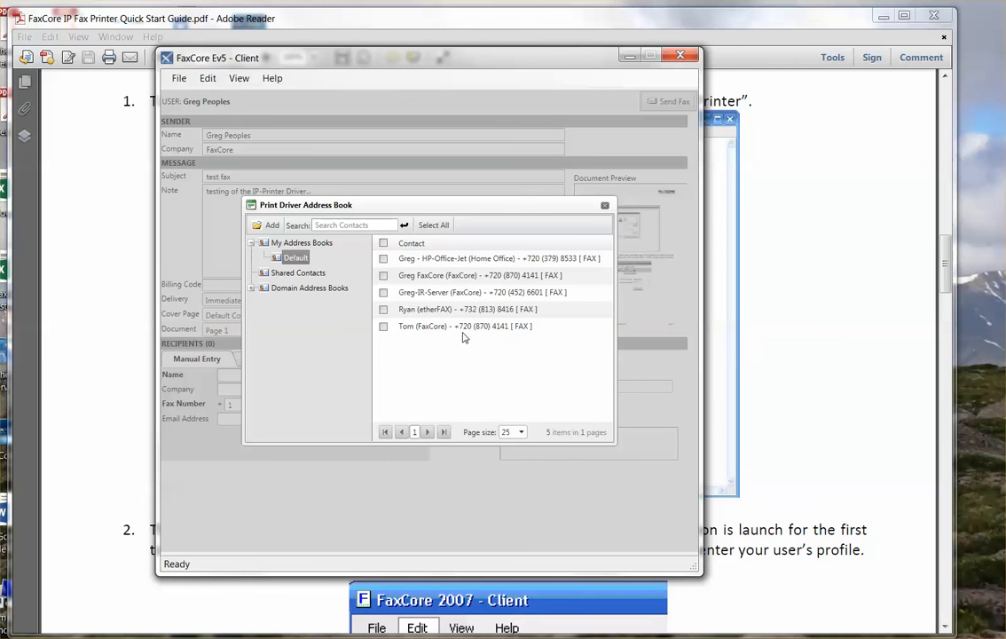
pyautogui.click(433, 327)
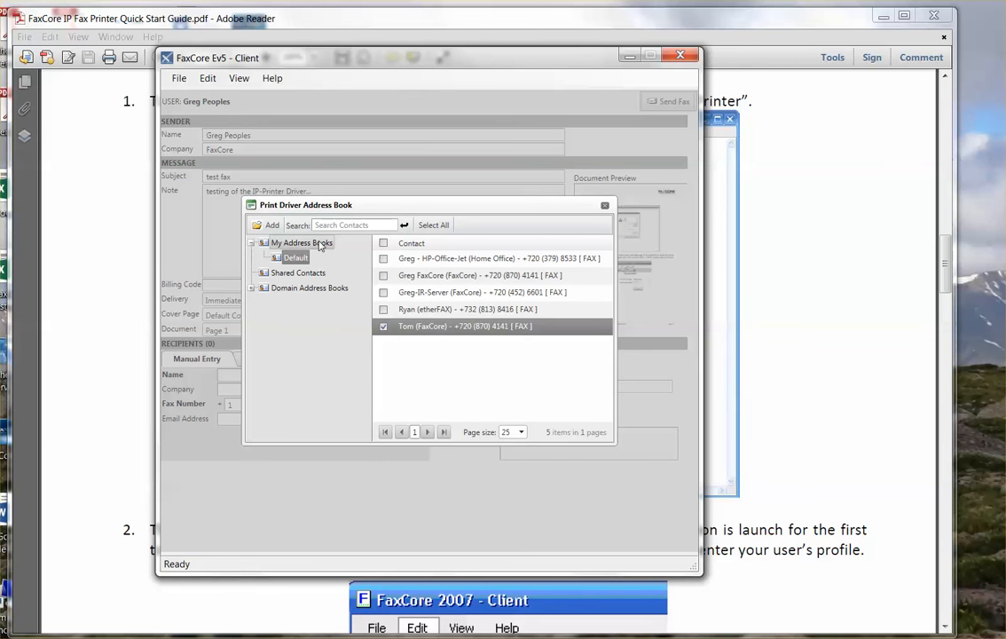
pyautogui.click(272, 226)
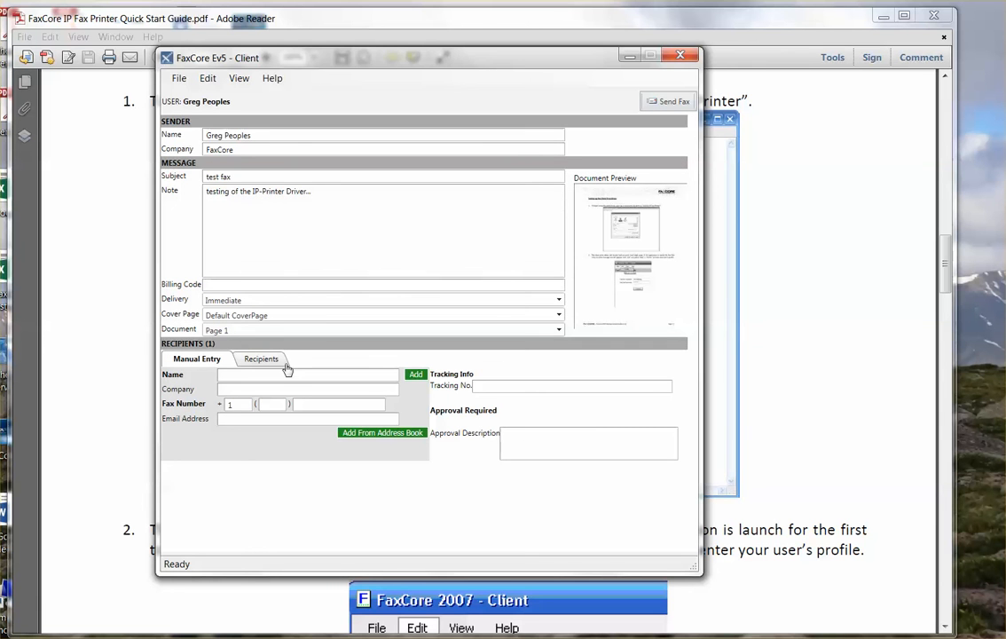
pyautogui.click(262, 360)
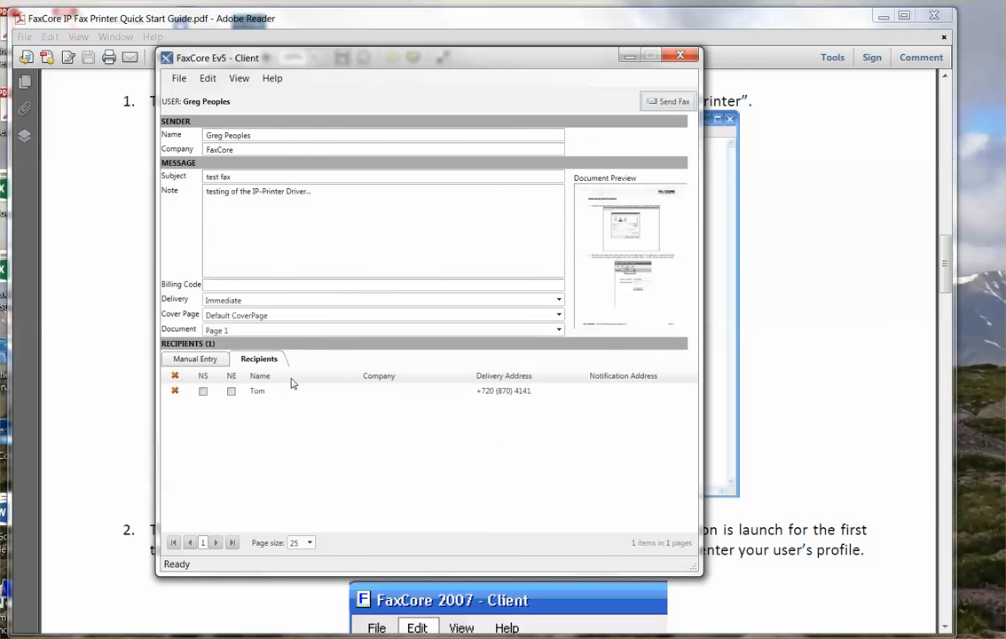
pyautogui.click(194, 358)
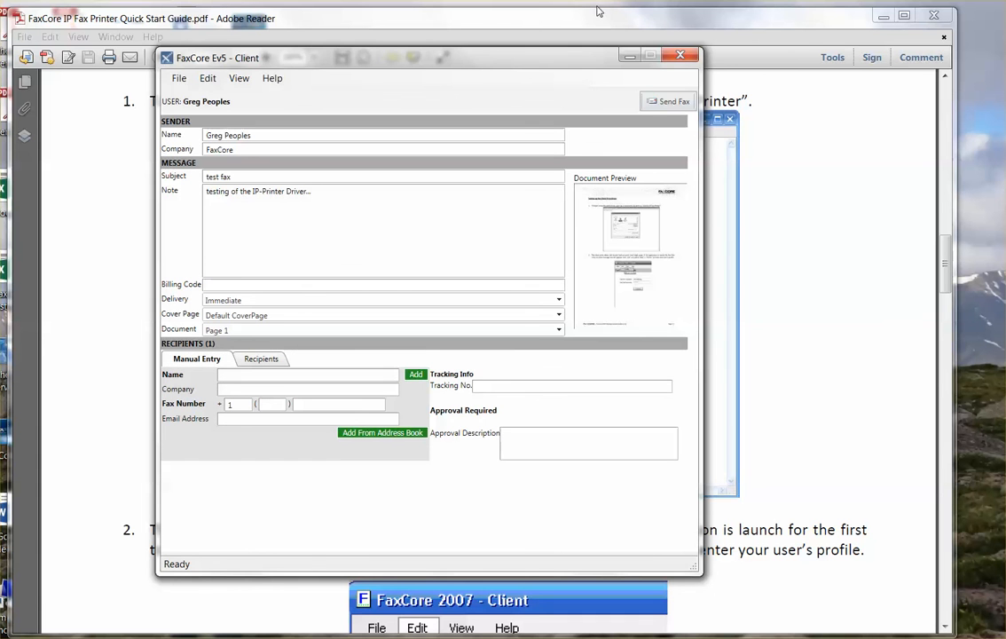
pyautogui.click(667, 103)
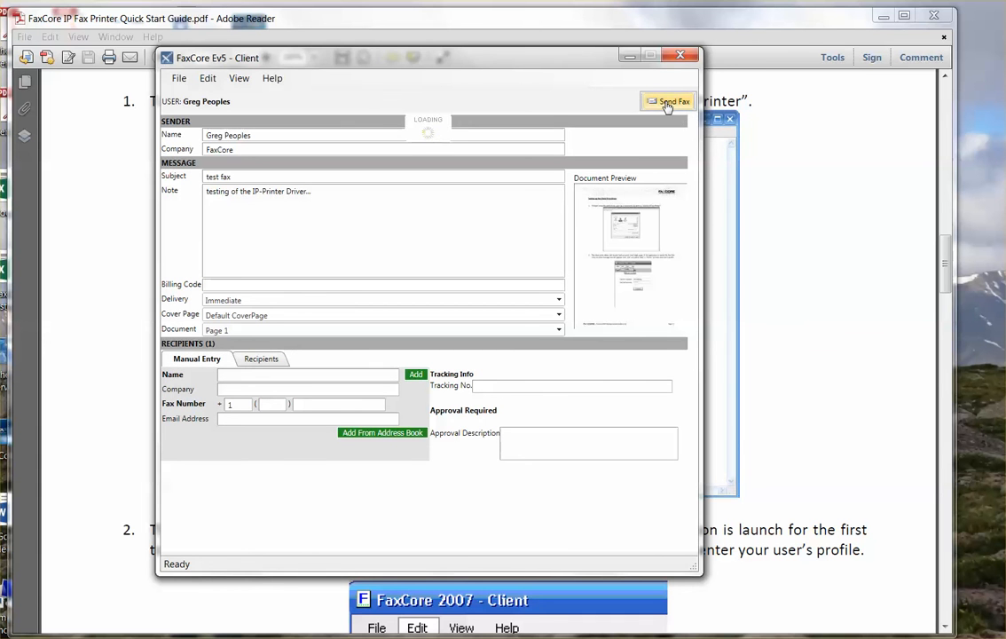